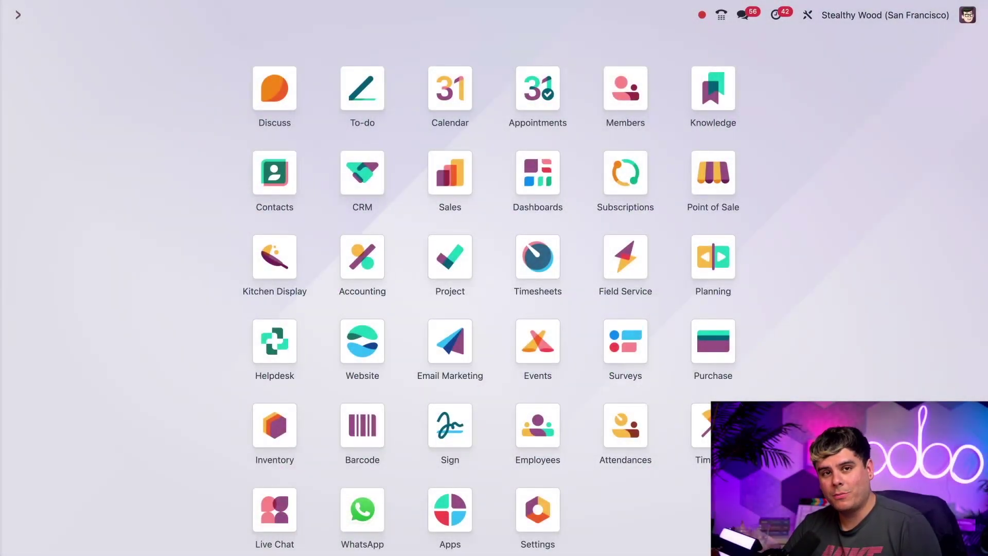
Step: Open the Contacts app and go into the Azure Interior company record
click(278, 164)
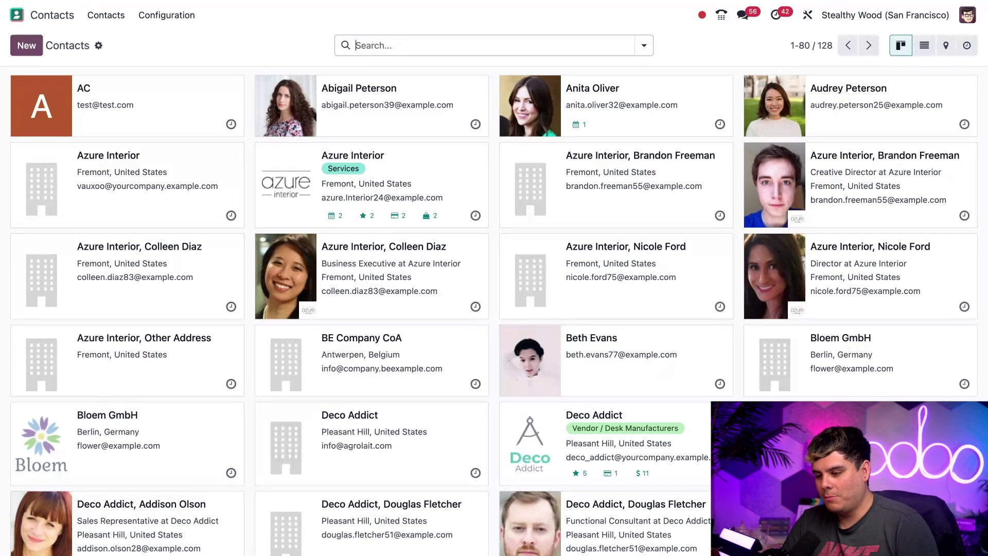
click(292, 174)
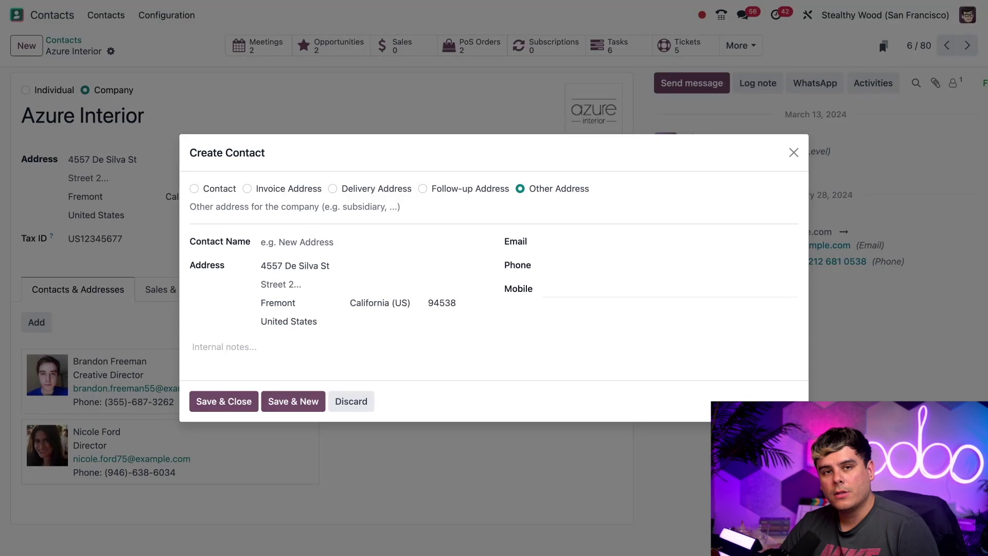
Step: Make the new entry a person contact with the contact's full name, title Doctor and job position Owner
click(194, 189)
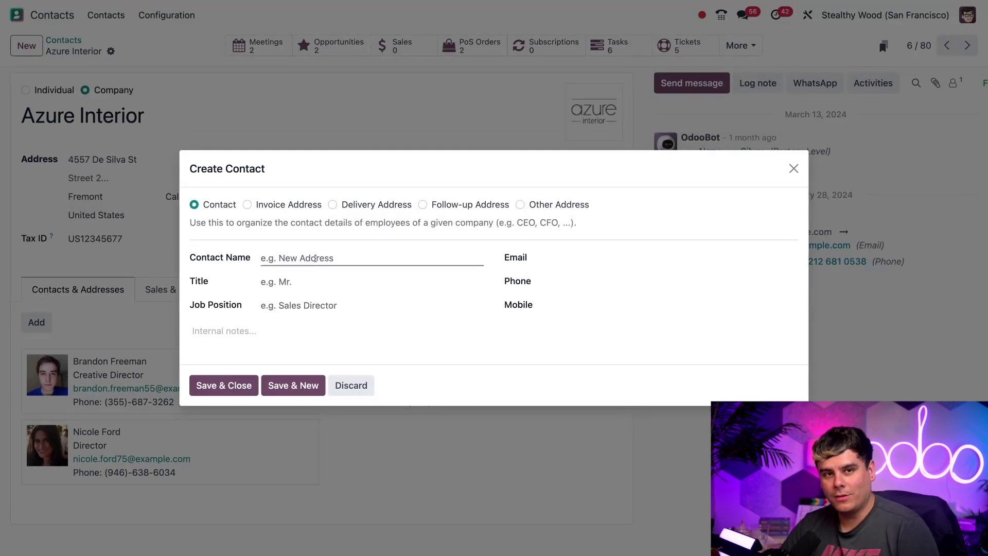
click(317, 256)
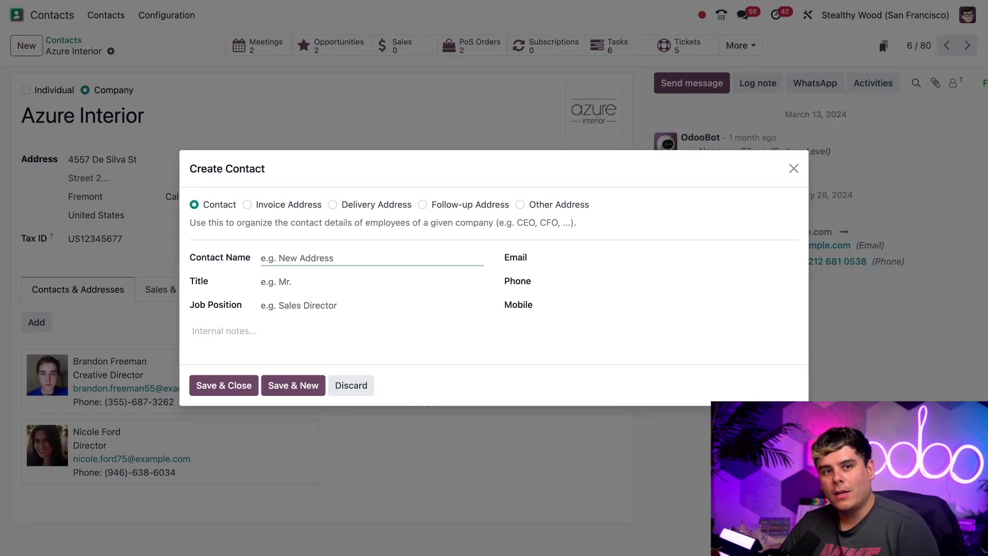
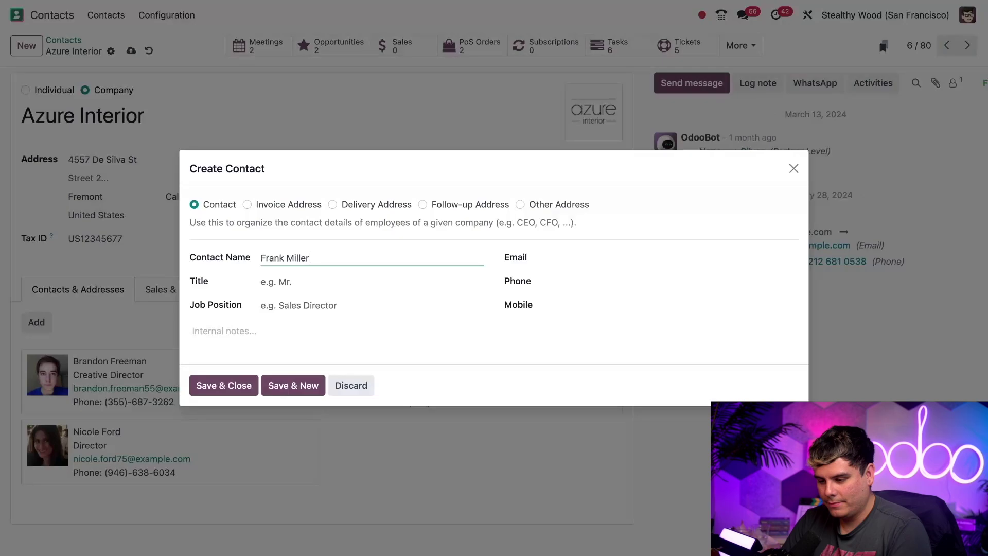
click(421, 284)
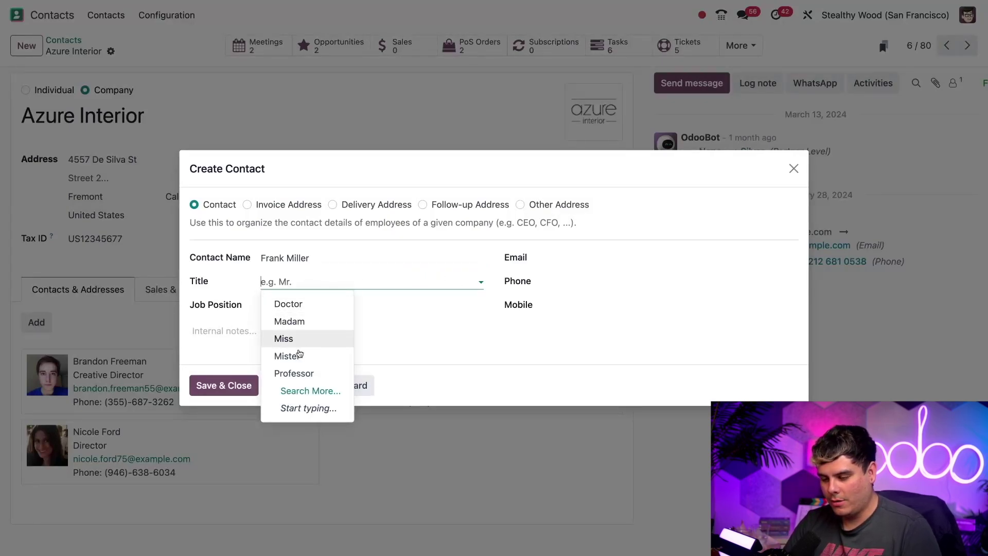
click(303, 310)
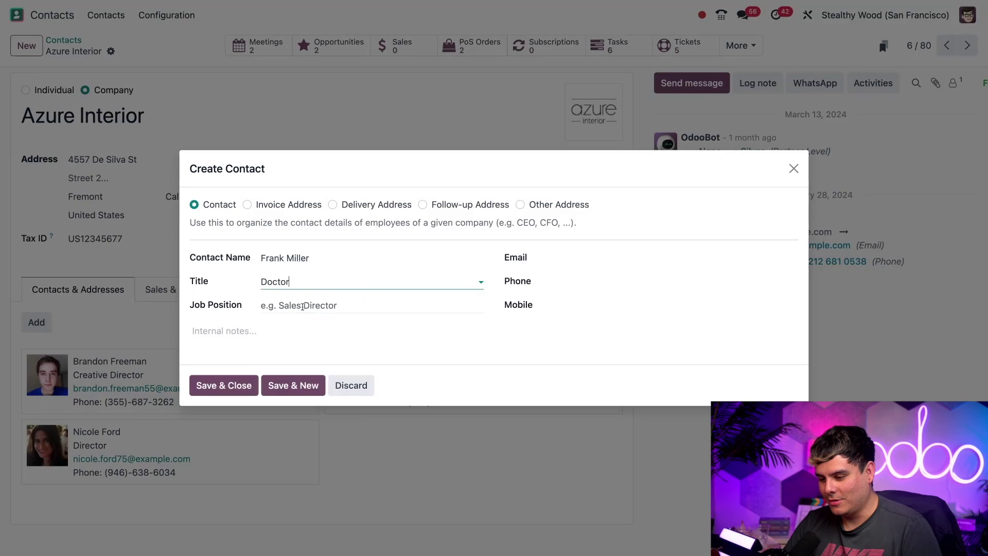
click(298, 305)
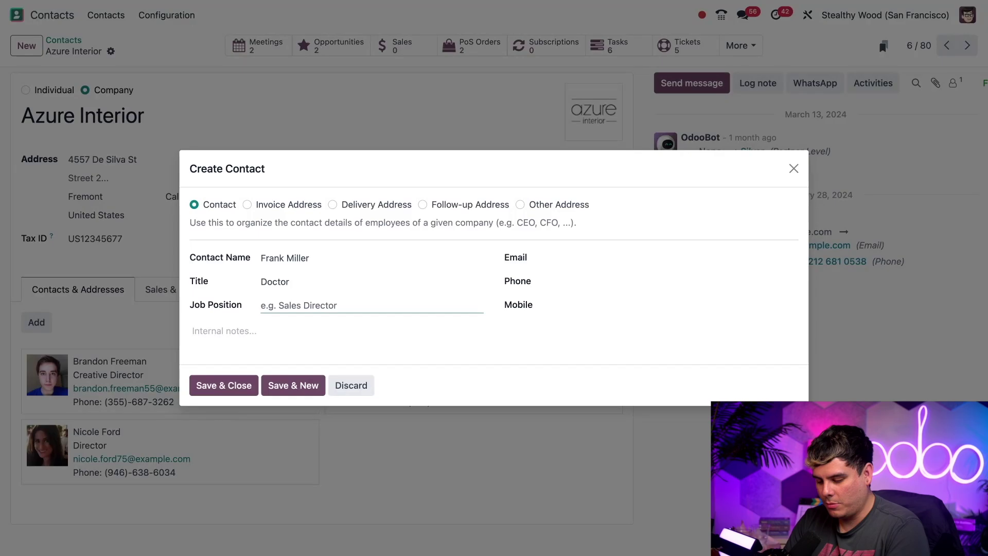
text(Owner)
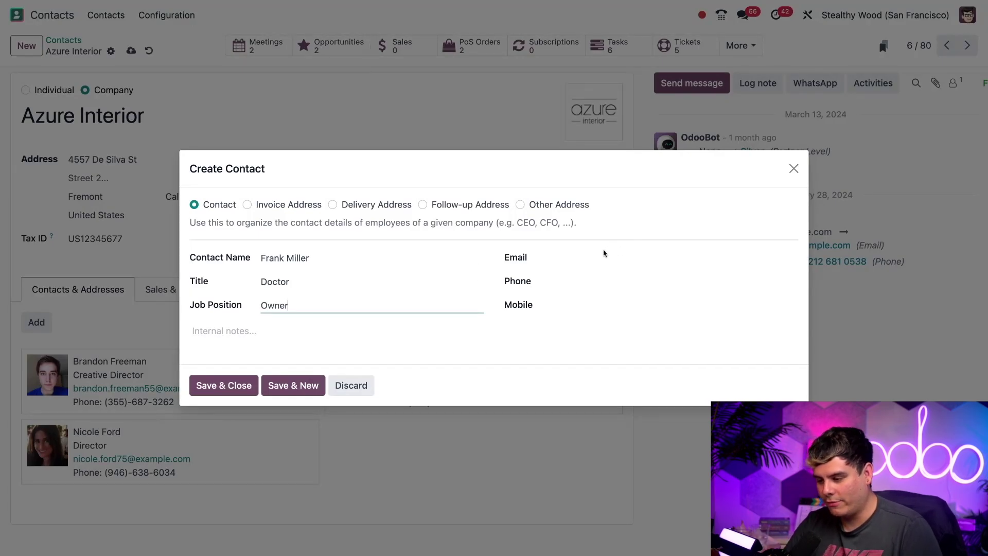
Step: Enter the contact's e-mail and the note 'Grat customer. Very rich. $$$$$$$$', then save
click(582, 258)
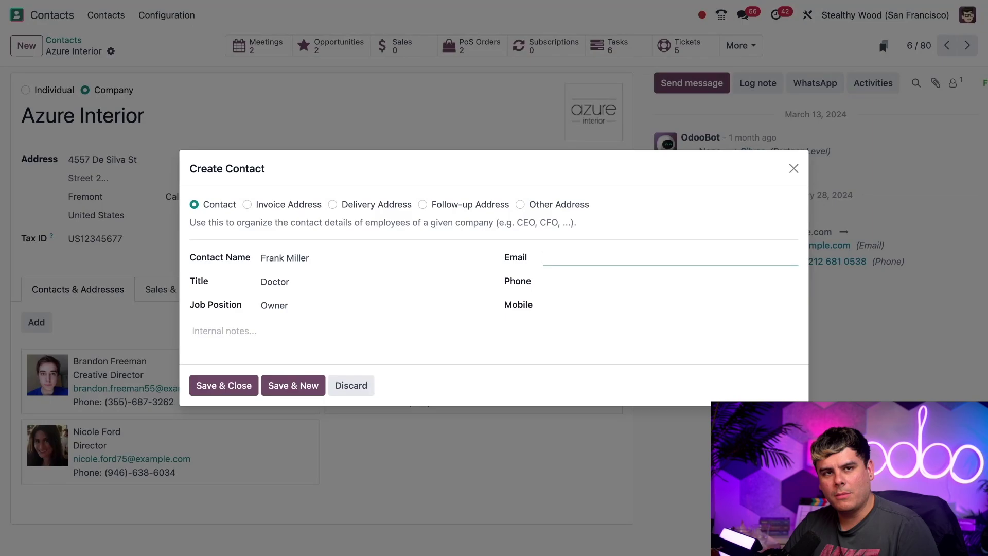
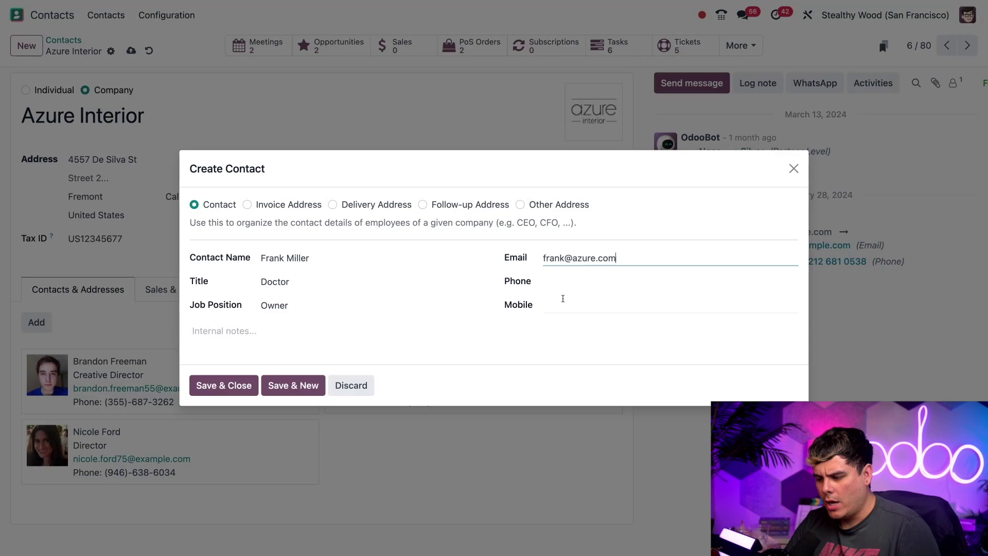
click(238, 330)
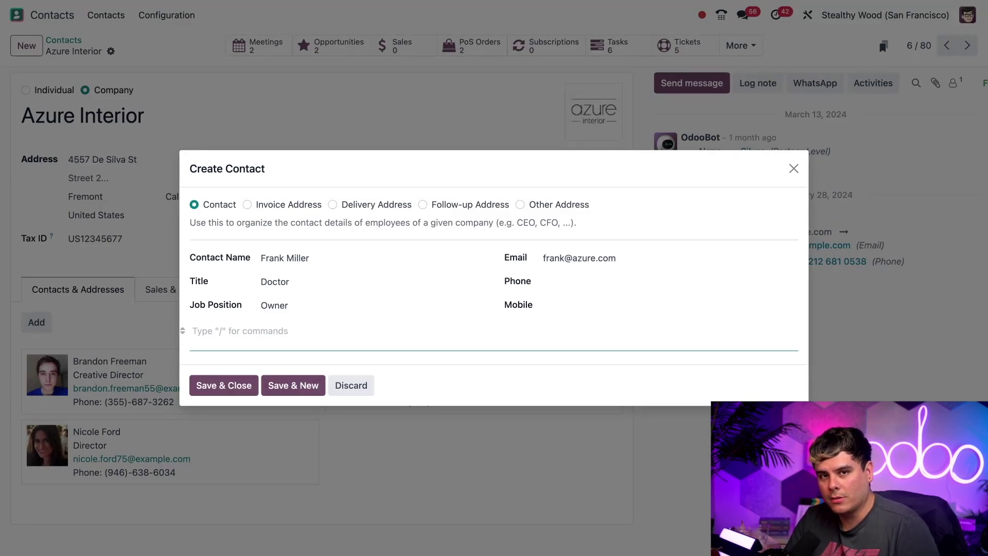
text(Grat c)
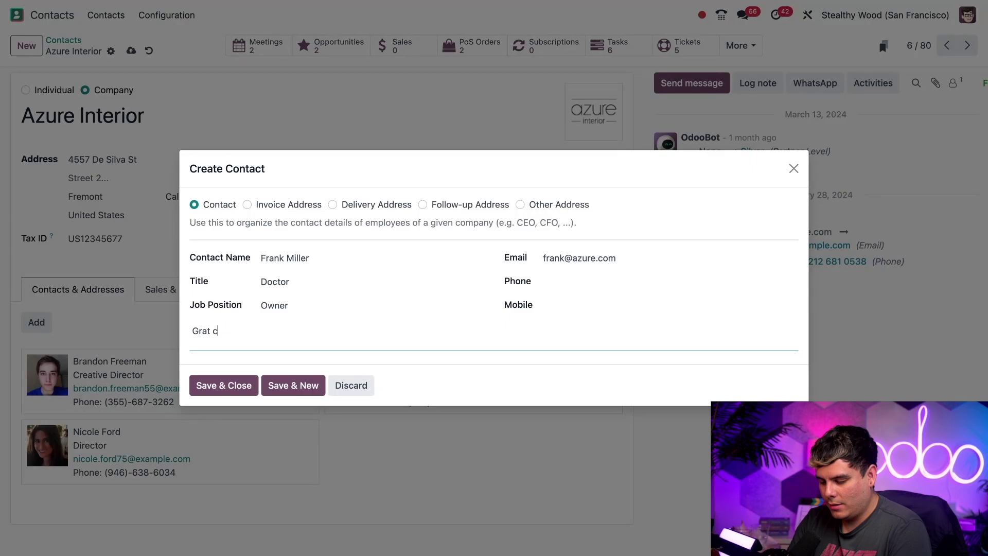
text(ustomer. Very)
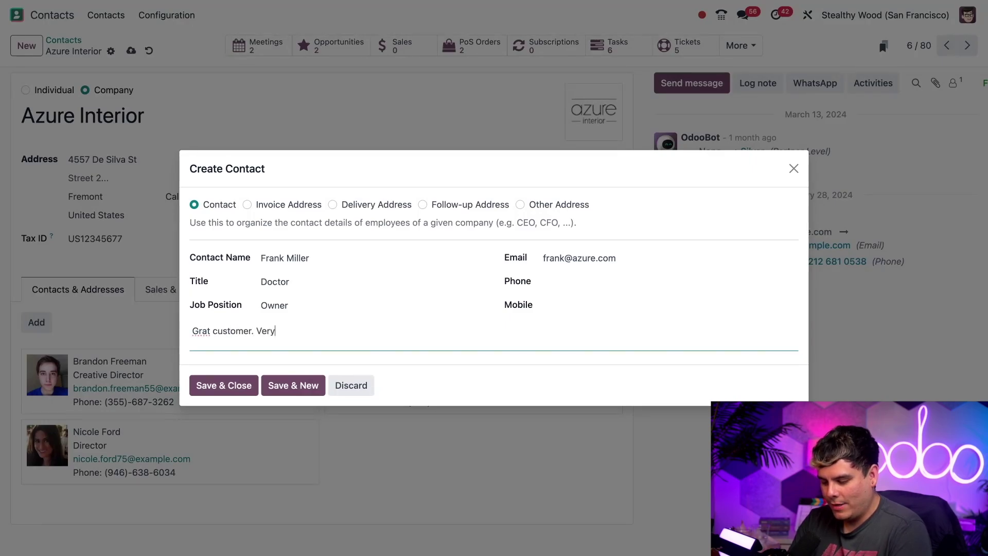
text( rich. $$$$$$$$)
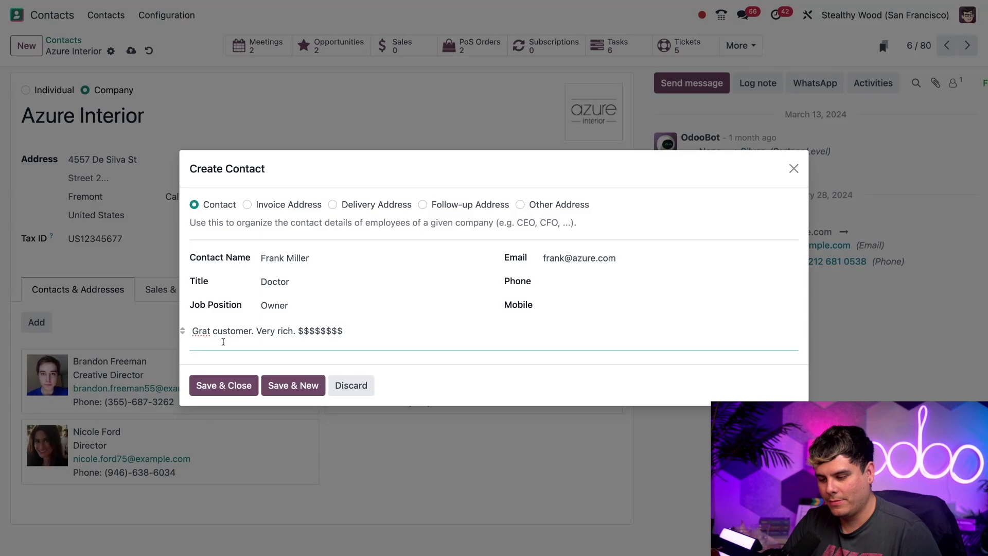
click(238, 385)
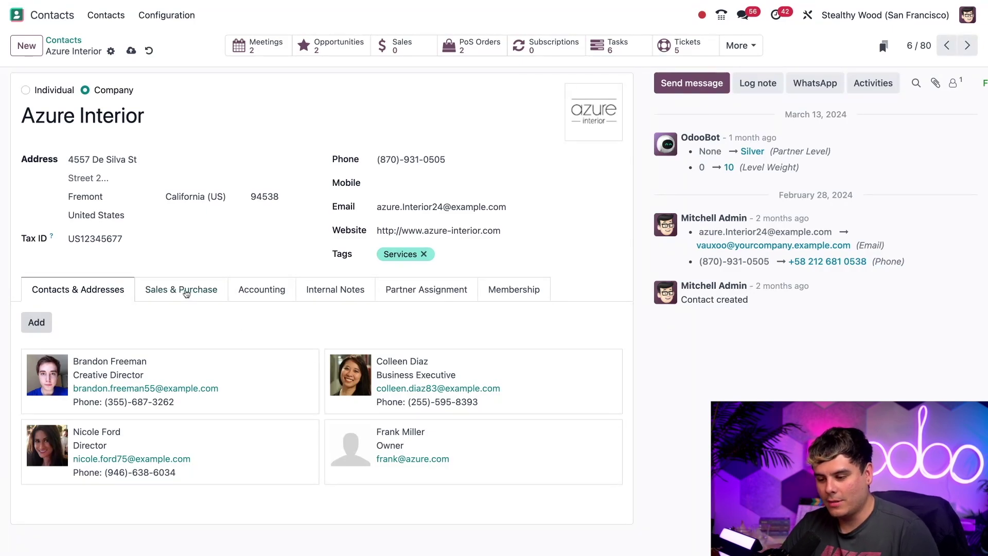
Step: On the Sales & Purchase tab, assign the salesperson found by searching 'marc'
click(186, 292)
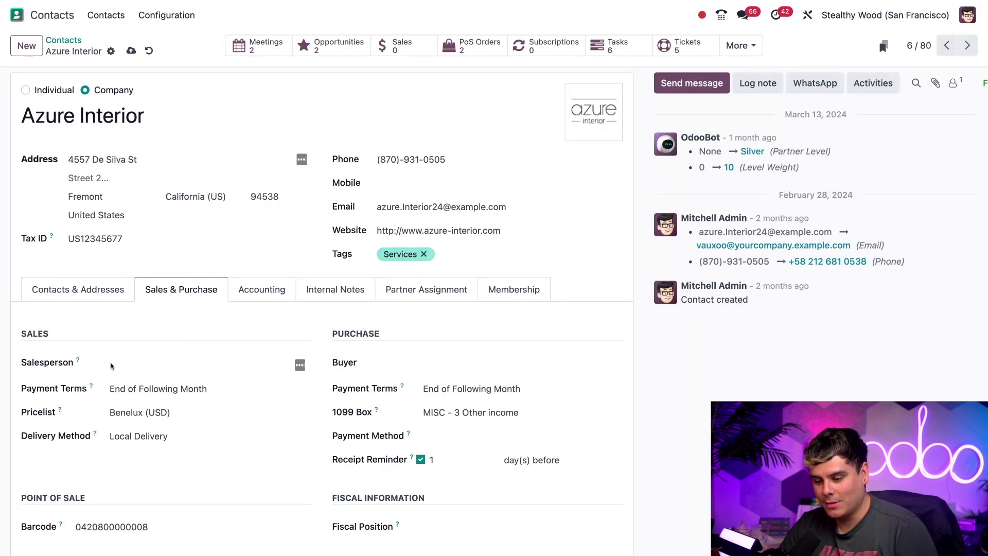
click(124, 363)
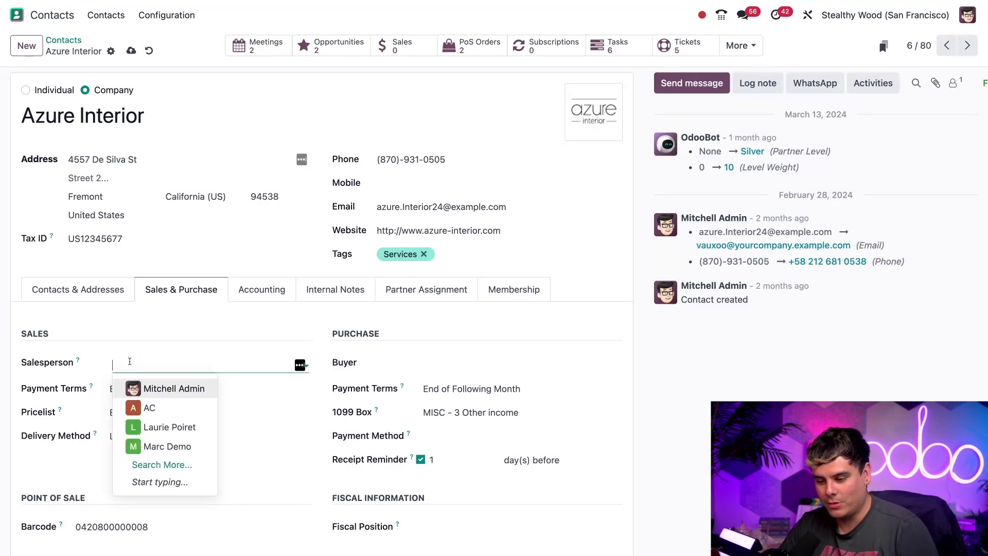
click(167, 357)
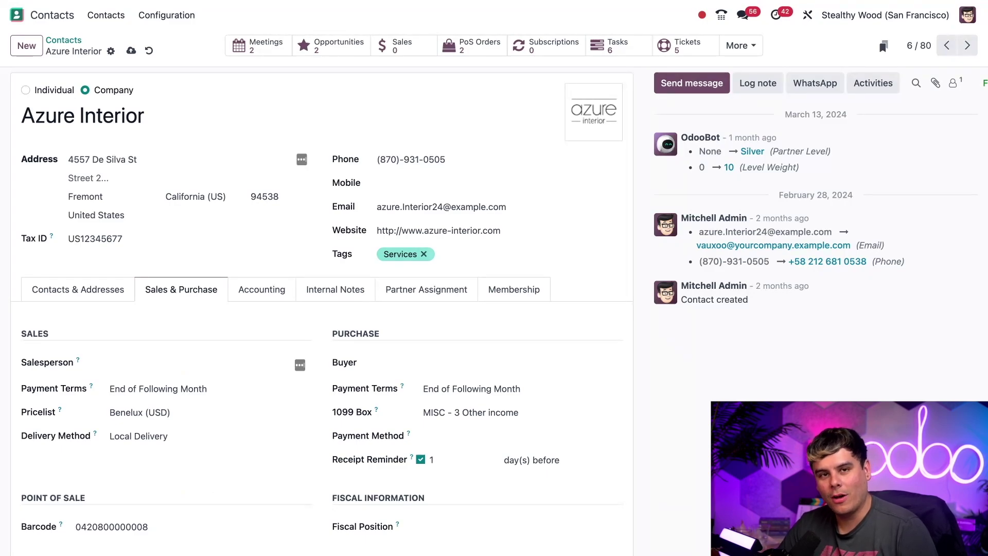
click(155, 363)
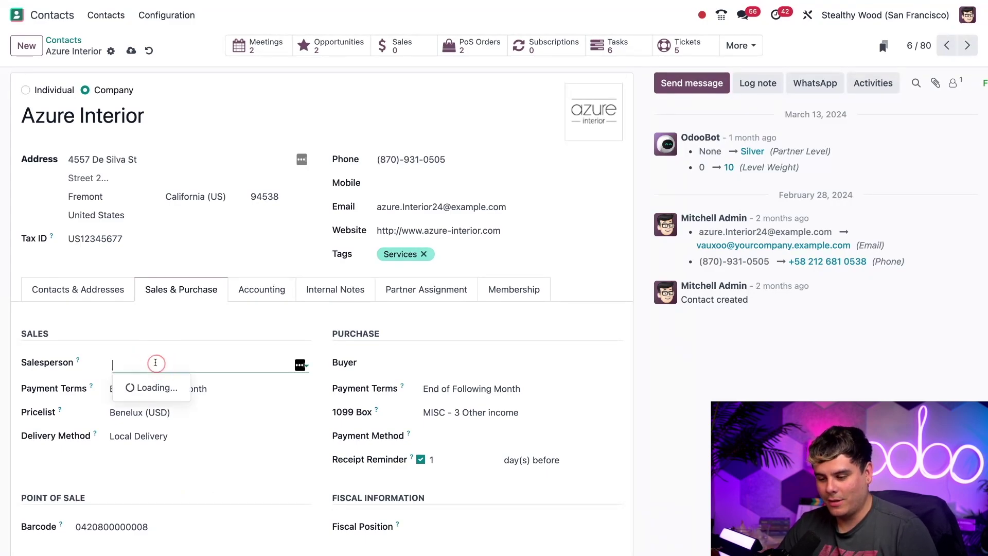
click(152, 407)
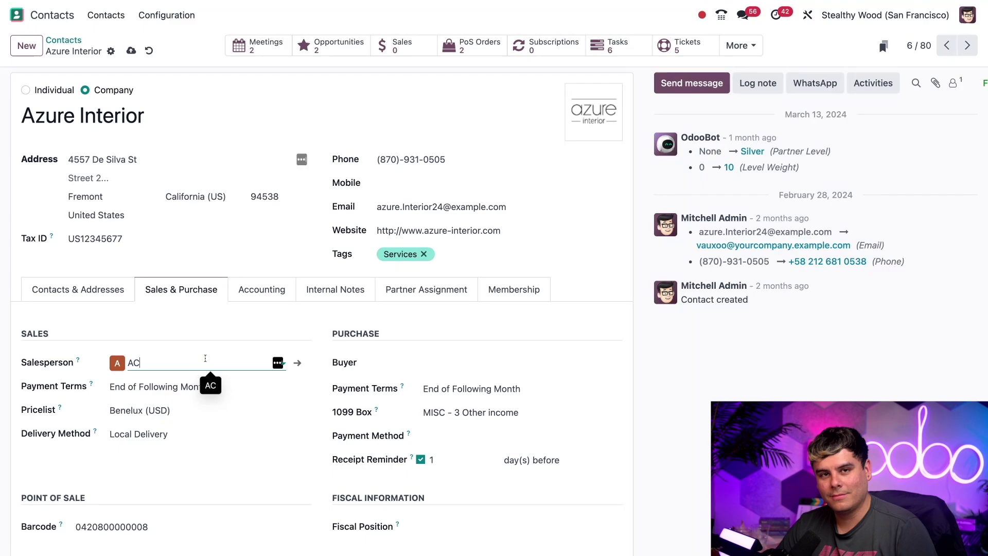
double_click(205, 358)
text(ma)
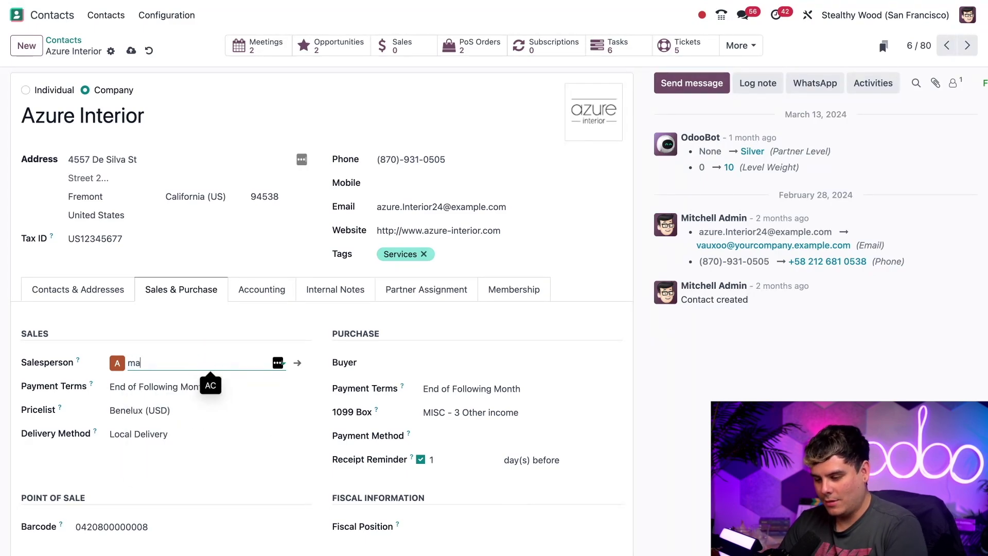
text(rc)
key(Return)
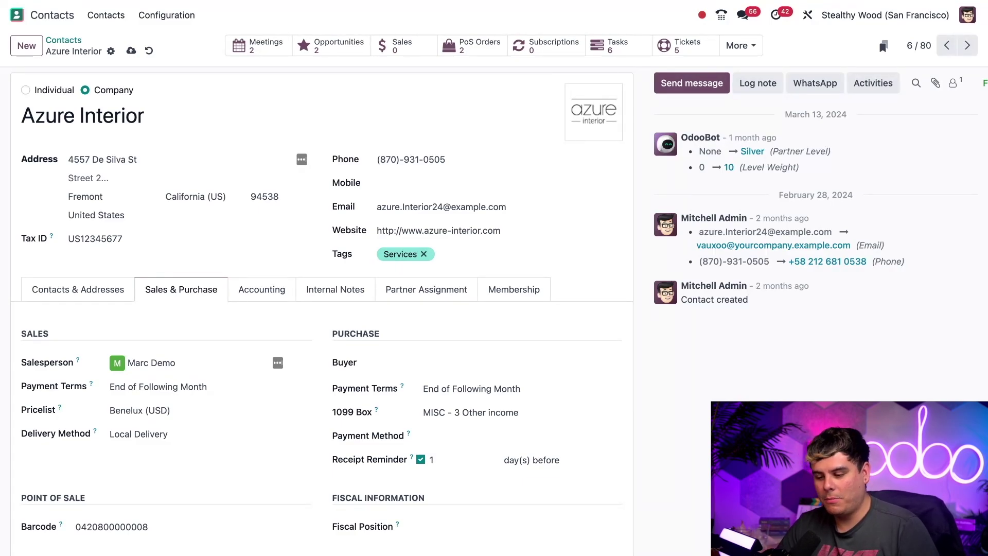
Step: Try Immediate Payment as payment terms, then restore End of Following Month
click(206, 386)
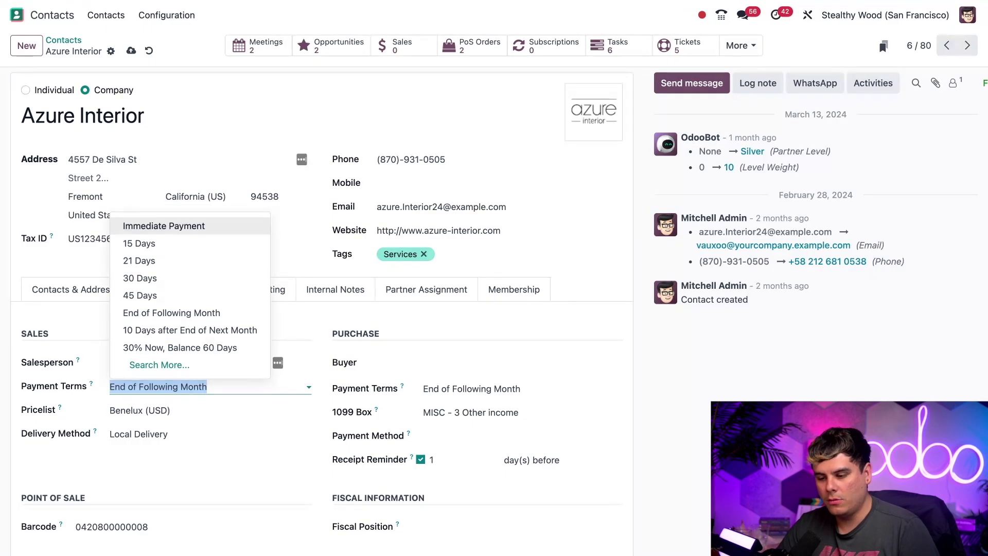
click(196, 227)
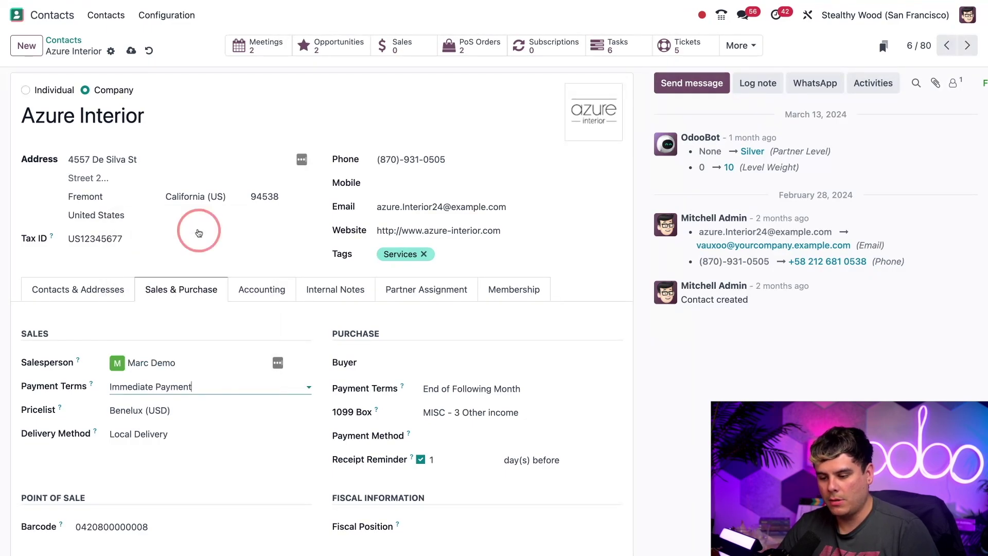
click(208, 390)
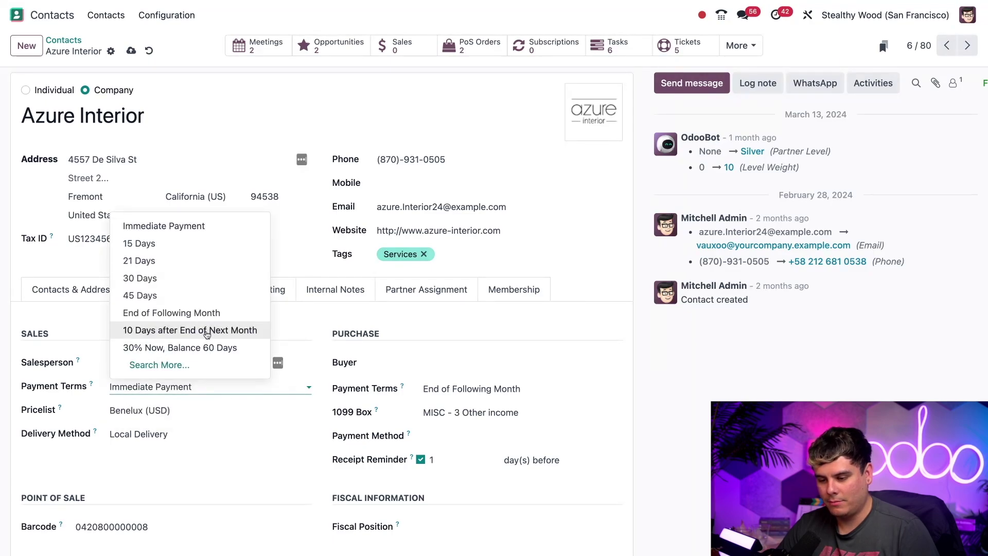
click(206, 314)
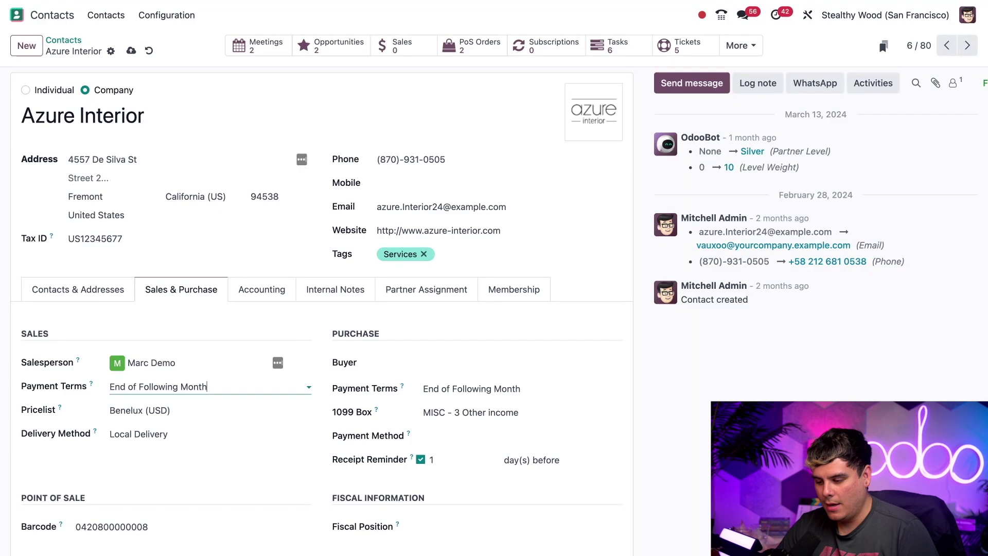
Step: Scroll through the Sales & Purchase tab to review the purchase terms and reminders
scroll(441, 480, down, 3)
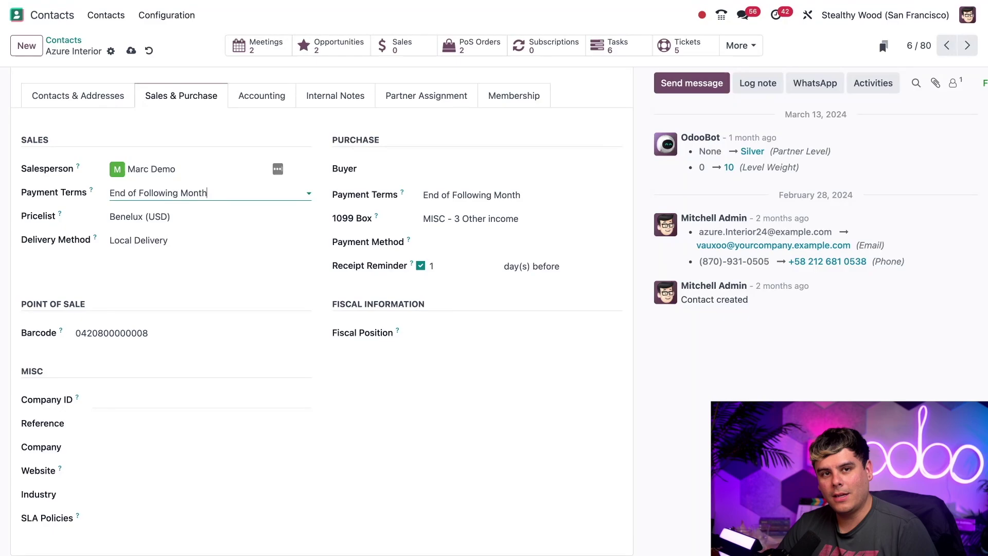
scroll(410, 247, up, 2)
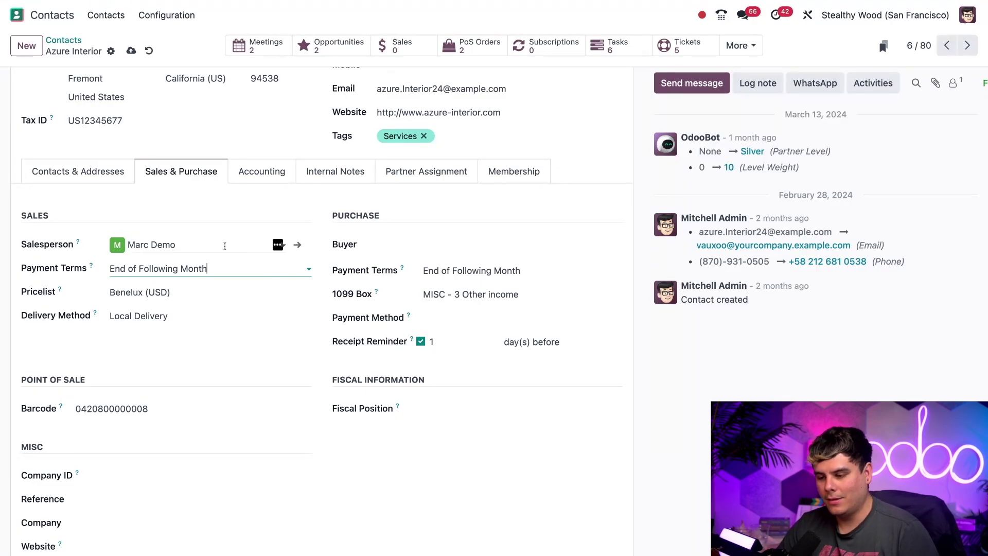
Step: Review the Accounting tab's 121000 receivable and 211000 payable accounts, then view Internal Notes
click(256, 178)
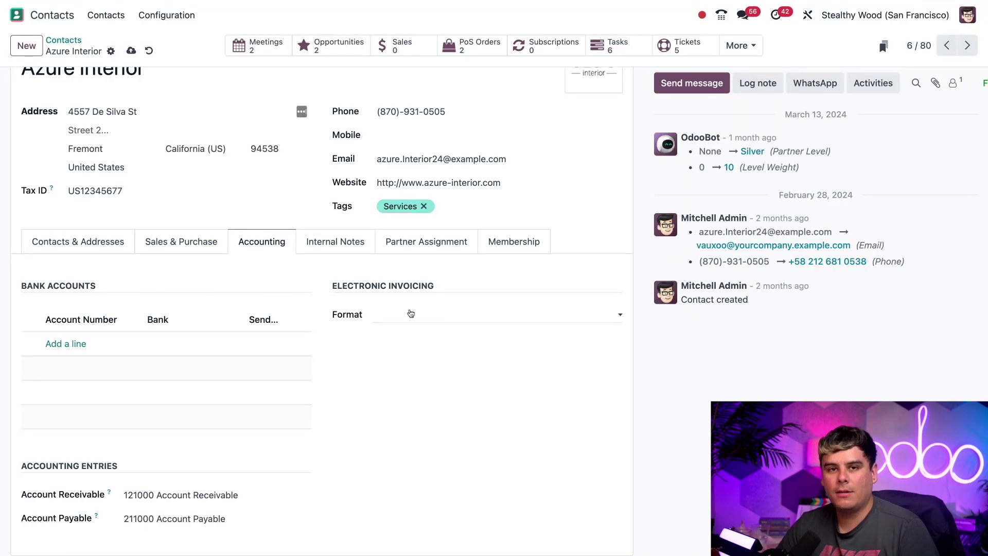
click(352, 242)
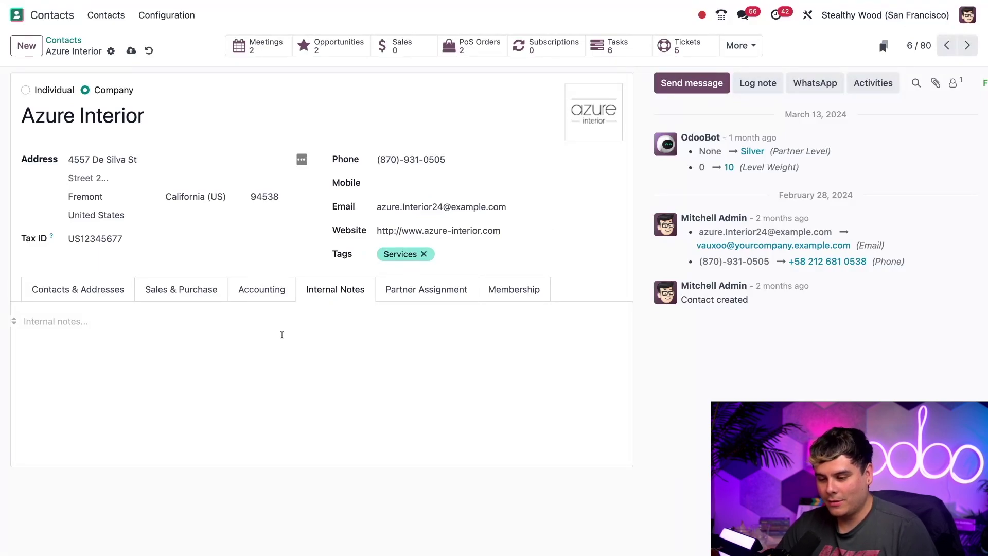
Step: Write the internal note 'Wonderful company. $$$$$$' and view the Partner Assignment details
click(255, 341)
text(Wonderful)
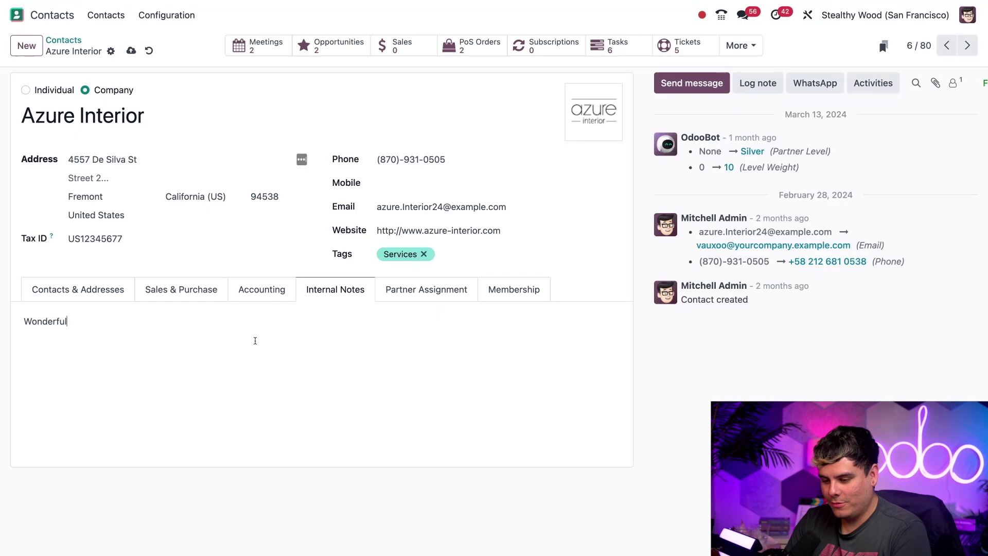
text( company. )
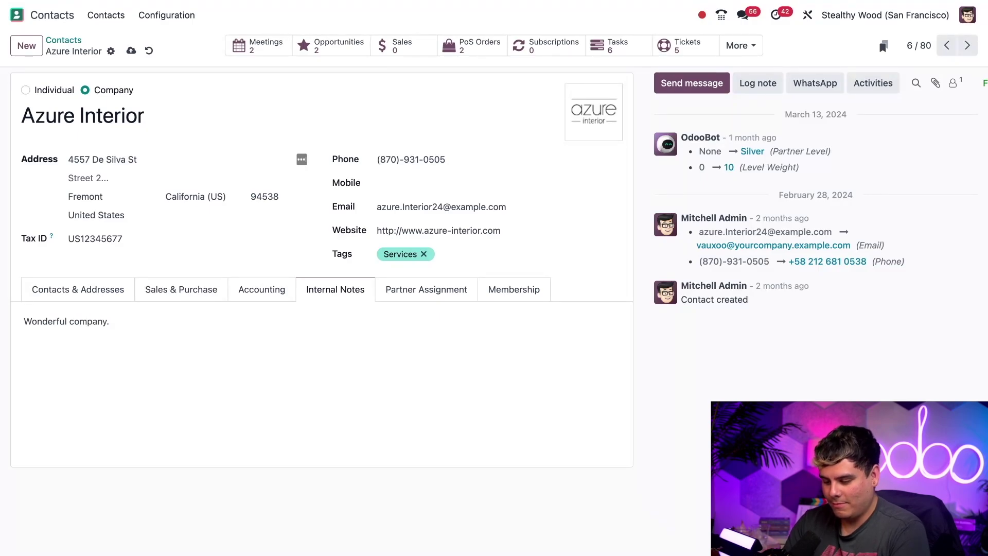
text($$$$$$)
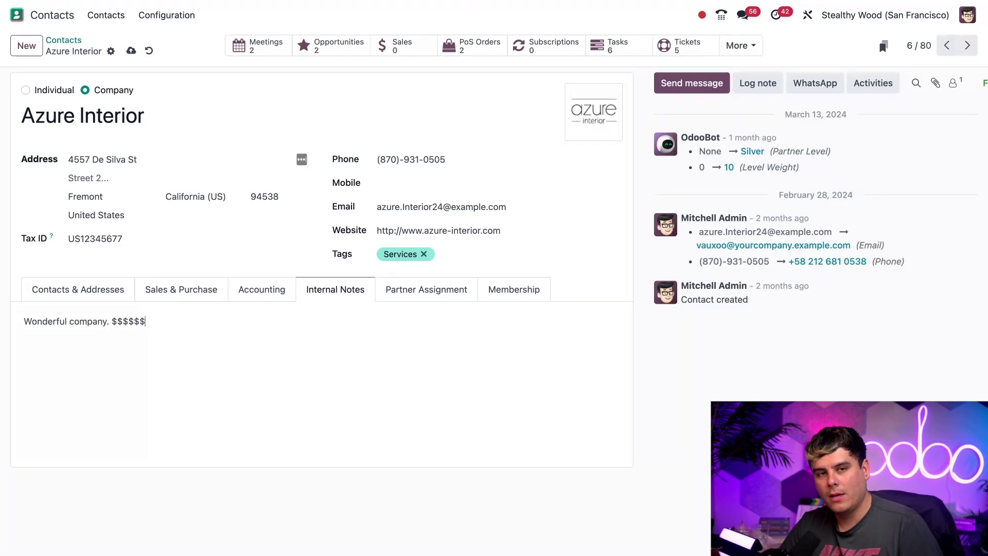
click(404, 290)
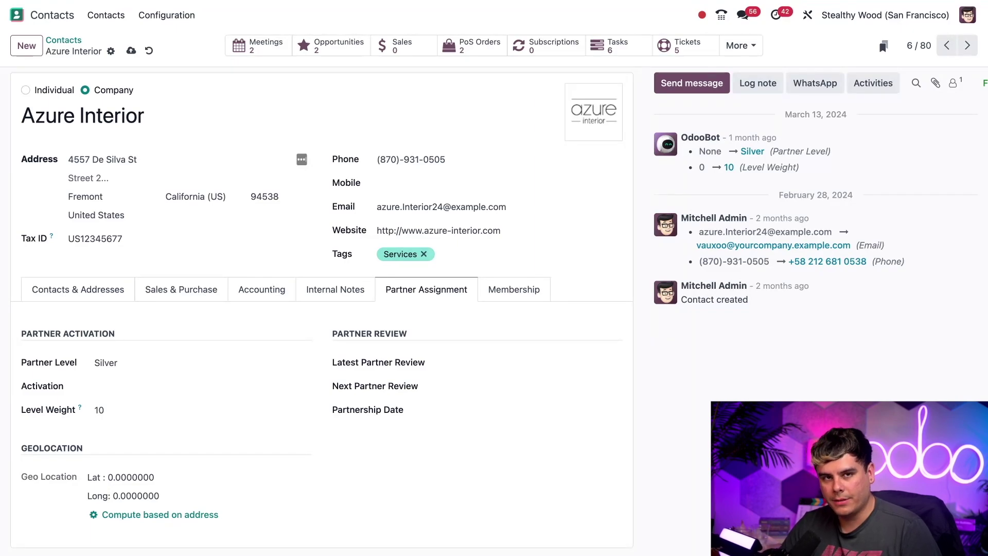
Step: View the Membership tab showing Azure Interior as a Non Member
click(508, 292)
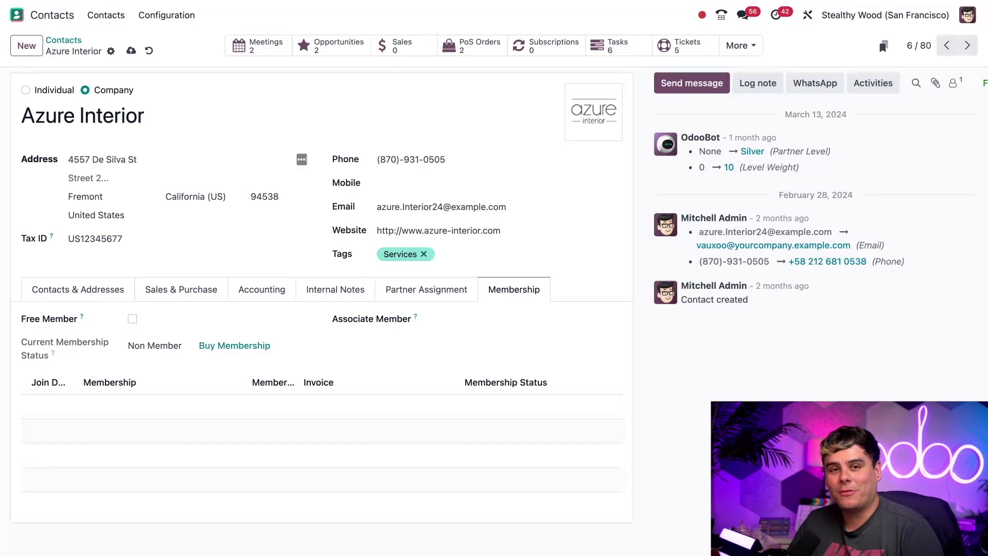
Step: Check Azure Interior's 2 opportunities, then return to the company record via the breadcrumb
click(322, 45)
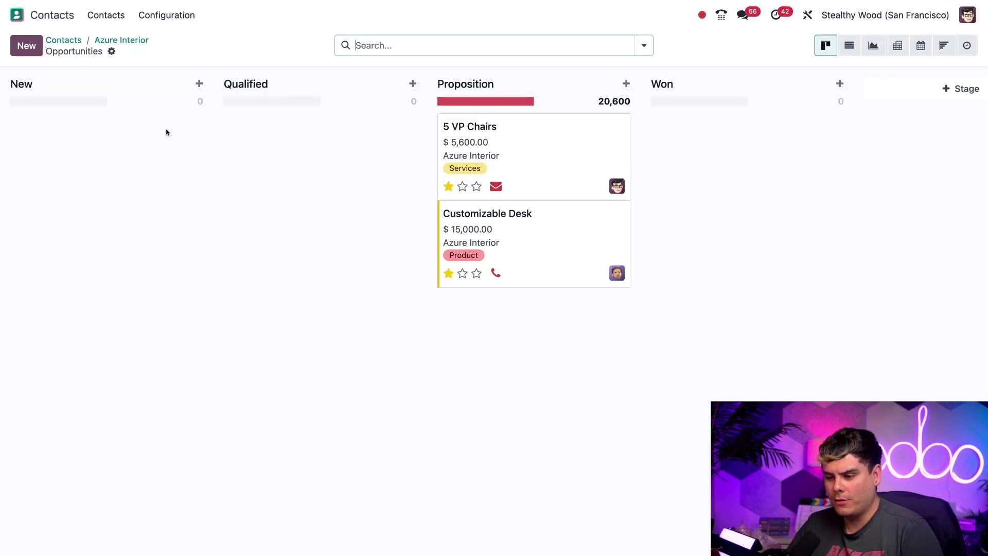
click(106, 42)
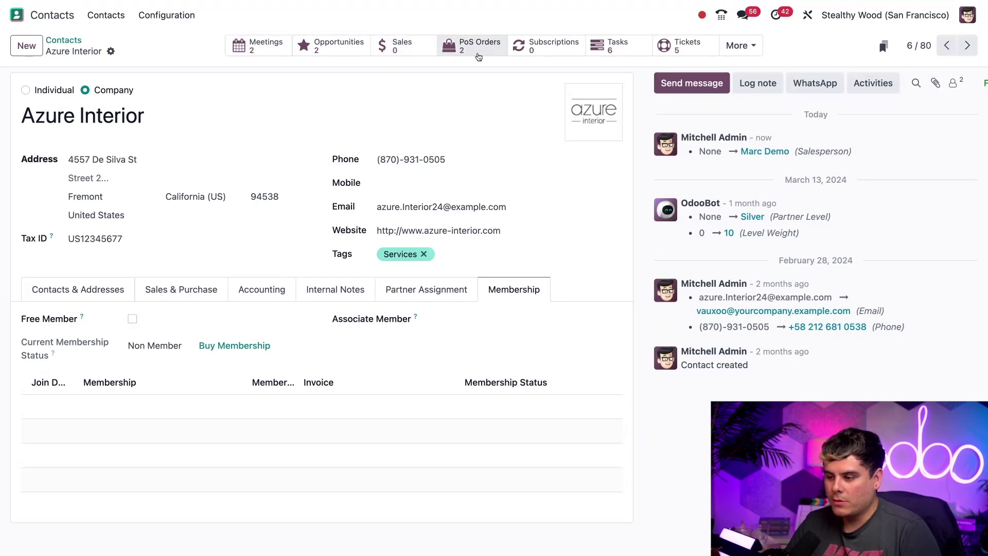
Step: Expand the More smart buttons to show purchases, vendor bills, Partner Ledger and website
click(746, 46)
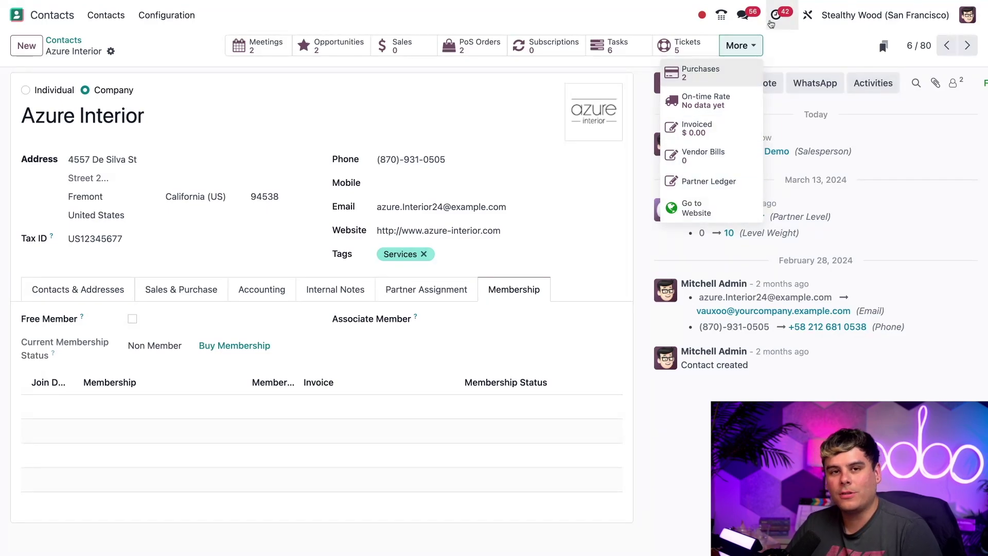
click(784, 50)
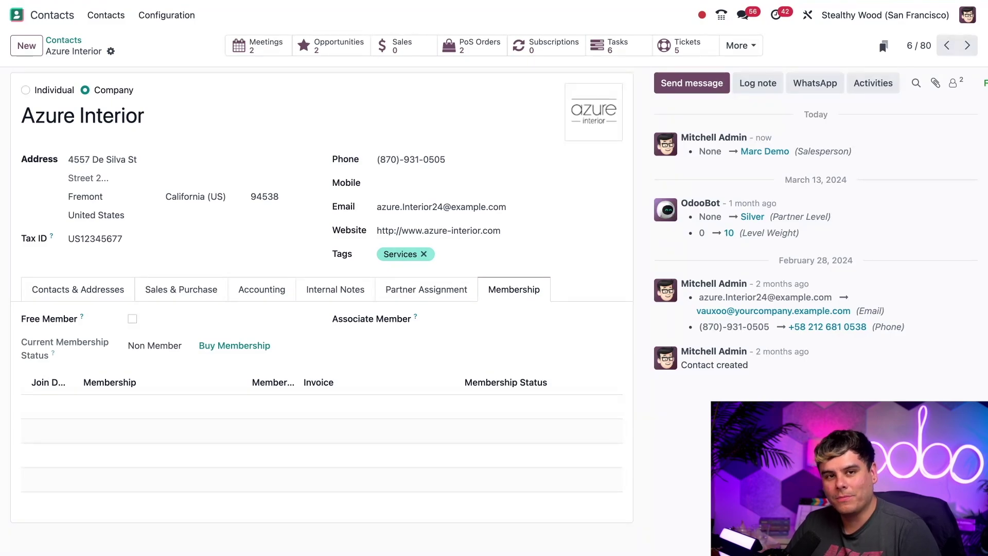
click(741, 45)
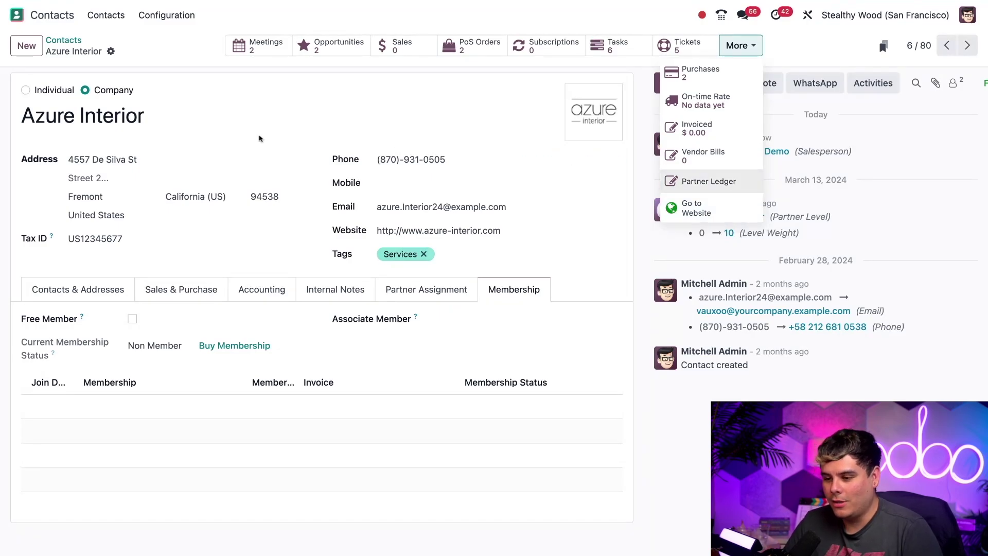
Step: Archive Azure Interior with confirmation, then unarchive it from the Actions menu
click(111, 51)
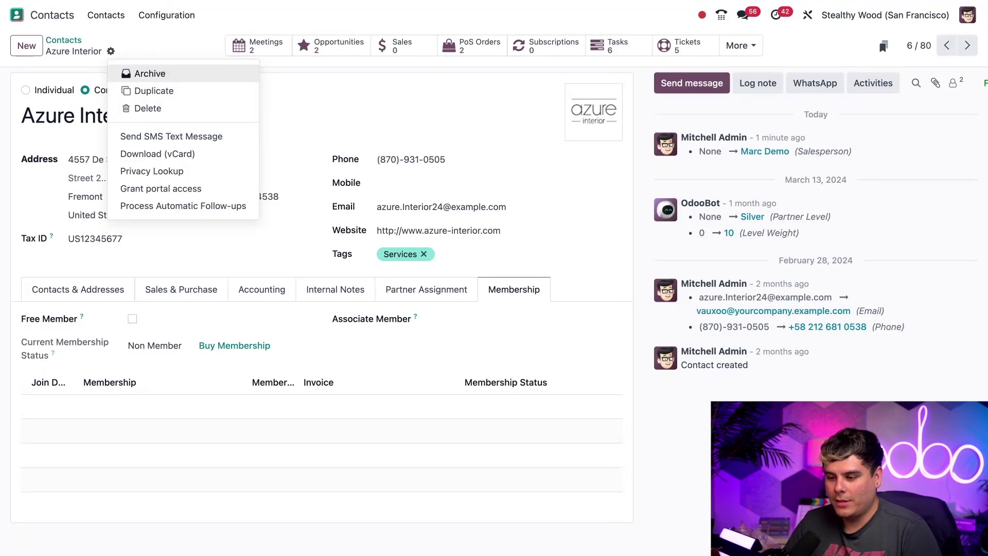
click(150, 73)
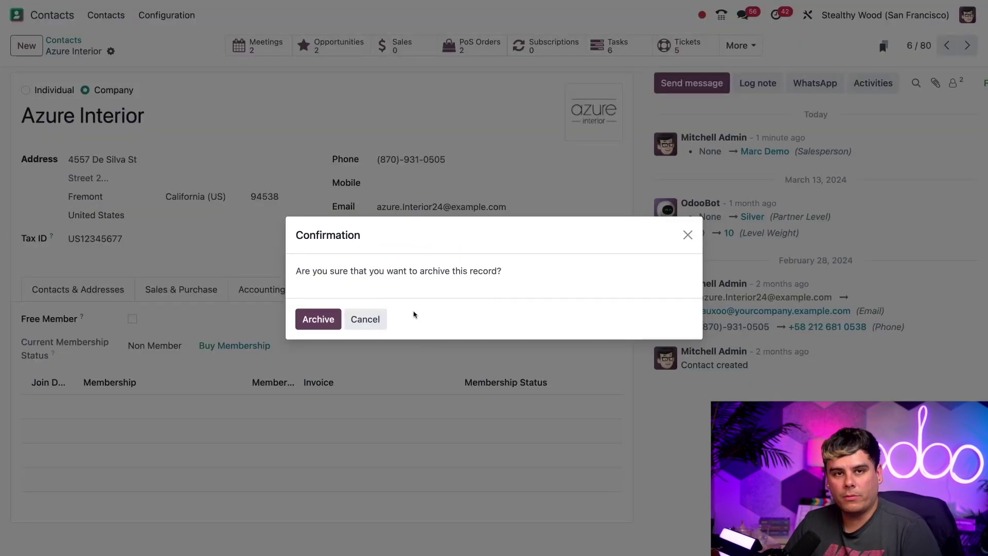
click(322, 323)
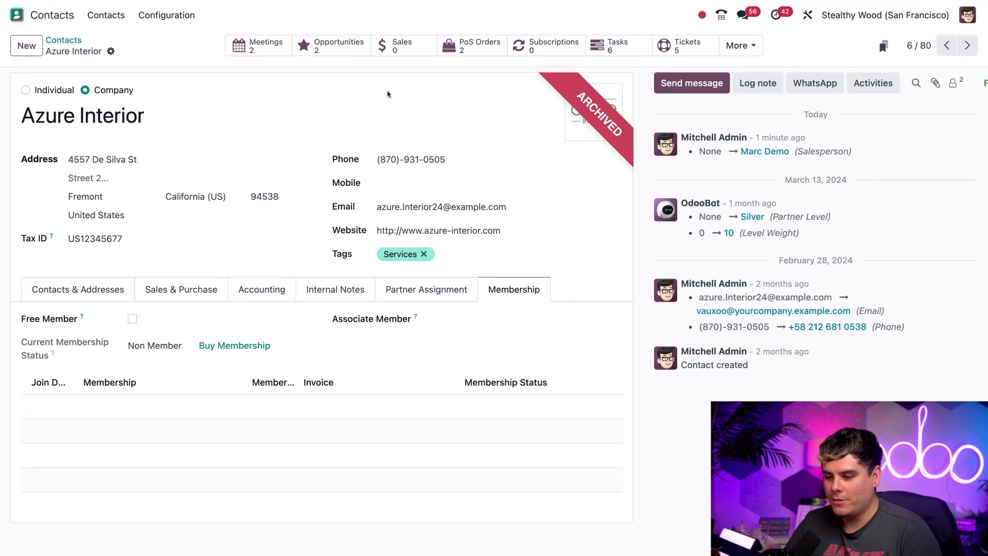
click(112, 52)
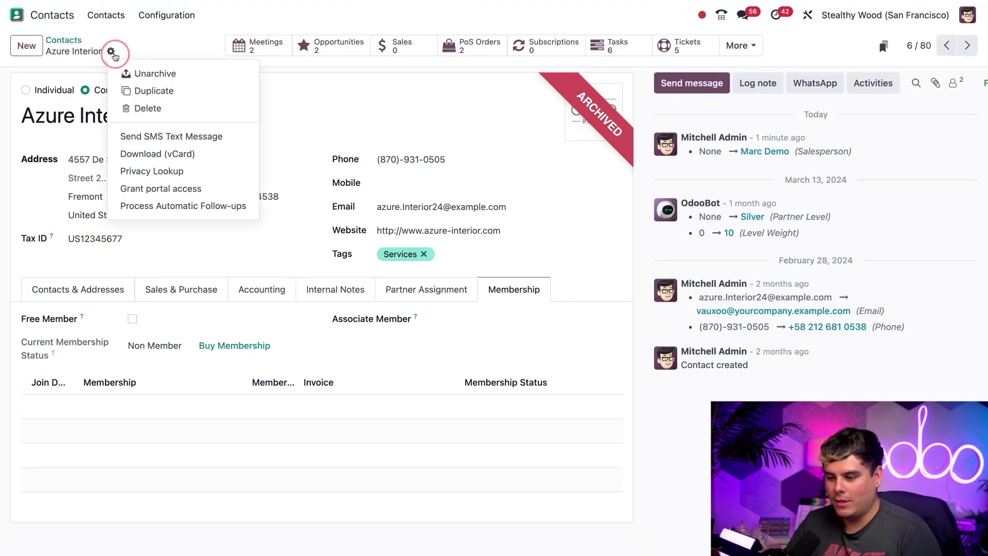
click(155, 73)
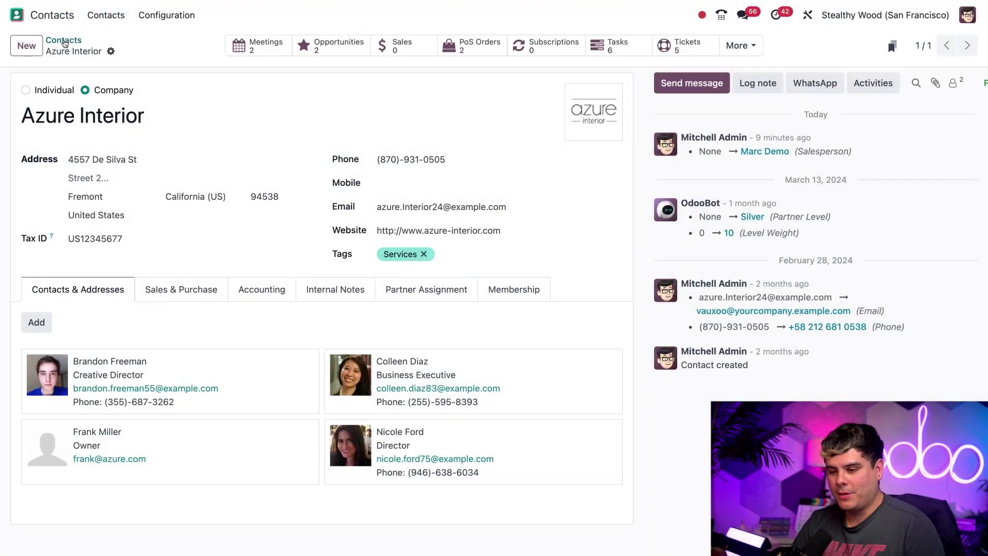
Step: Return to the contacts list, open the Azure Interior Creative Director's contact record, and select its company field
click(63, 39)
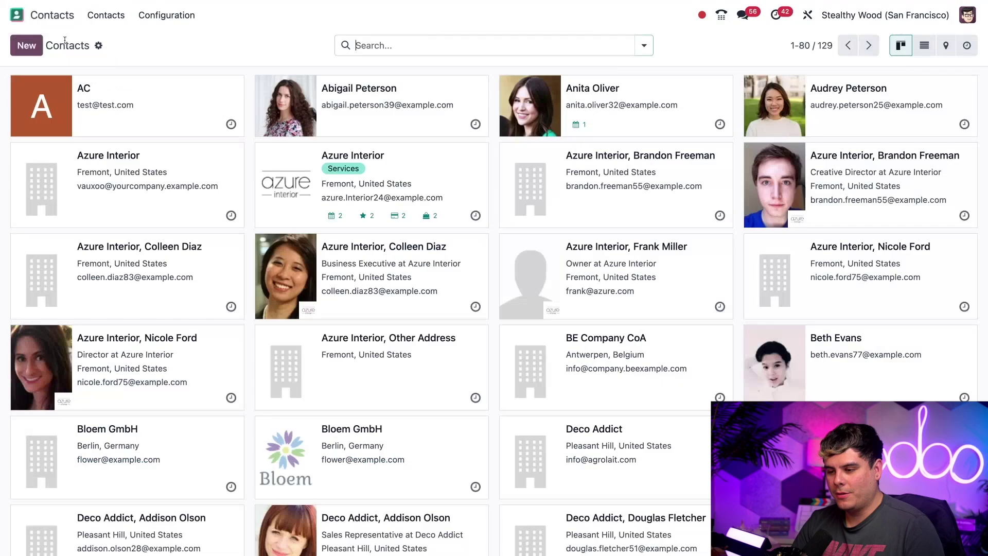
click(860, 187)
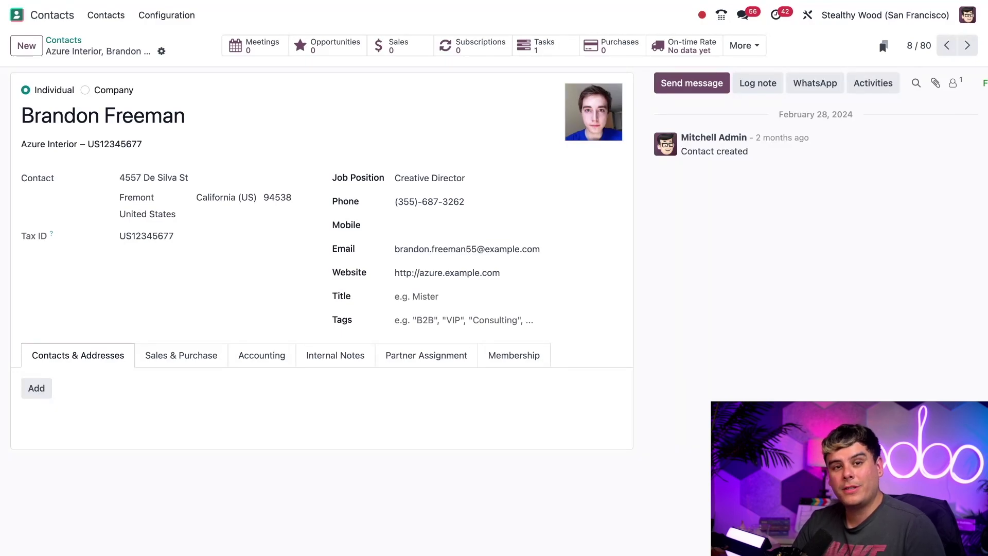
click(187, 141)
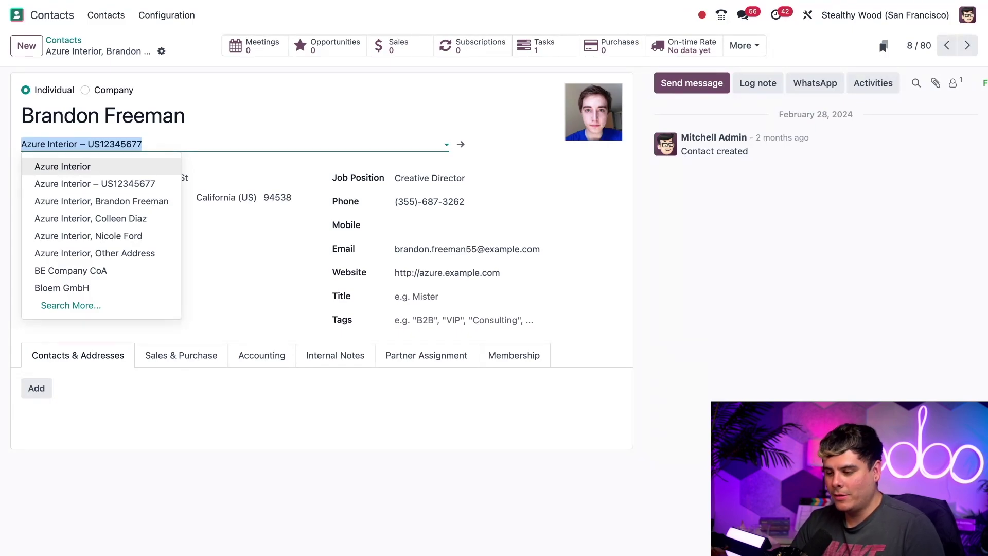
click(493, 149)
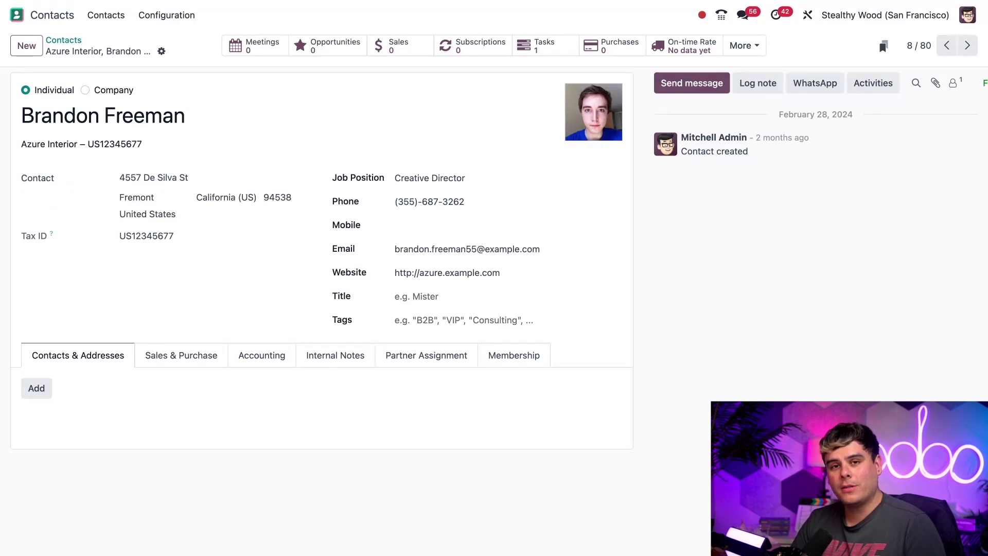
click(85, 180)
click(82, 183)
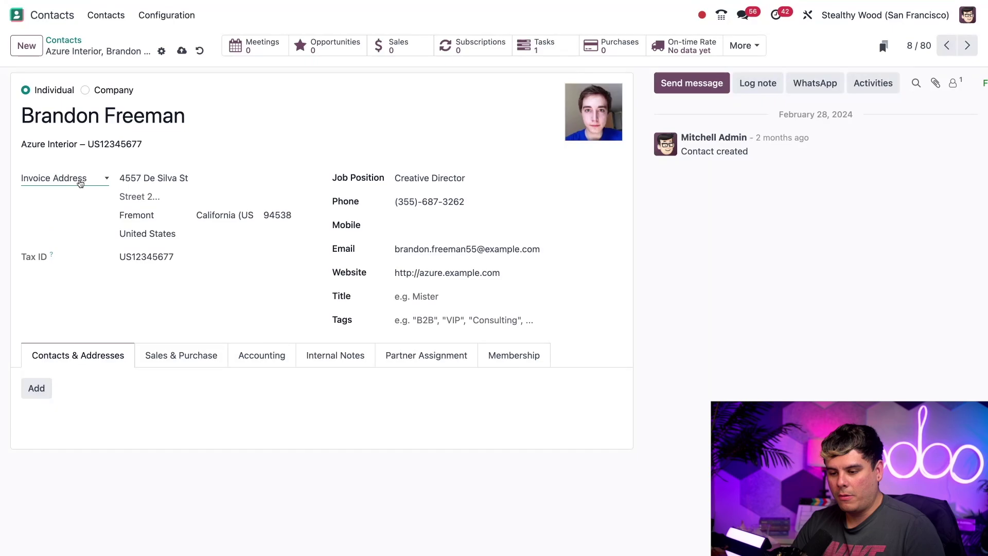
key(Down)
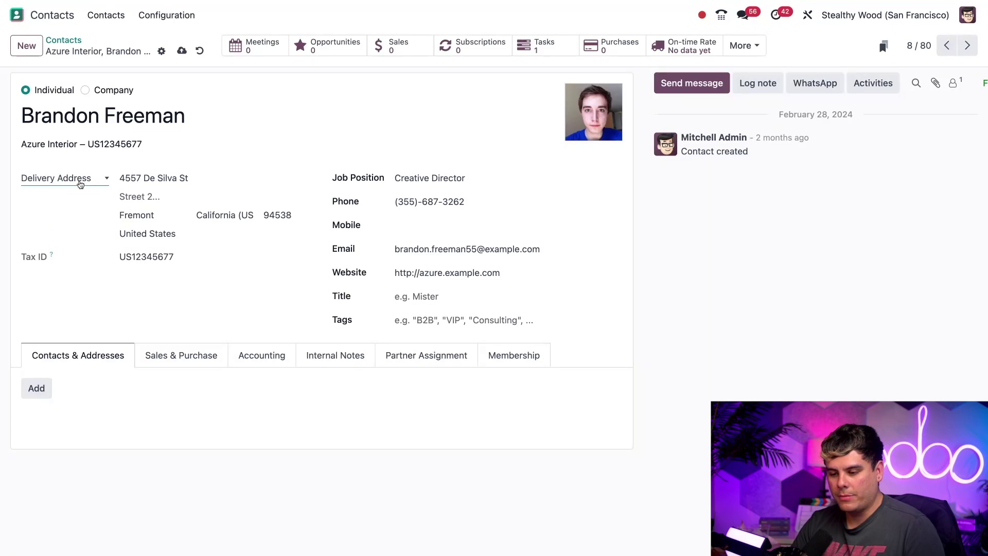
key(Down)
key(Down)
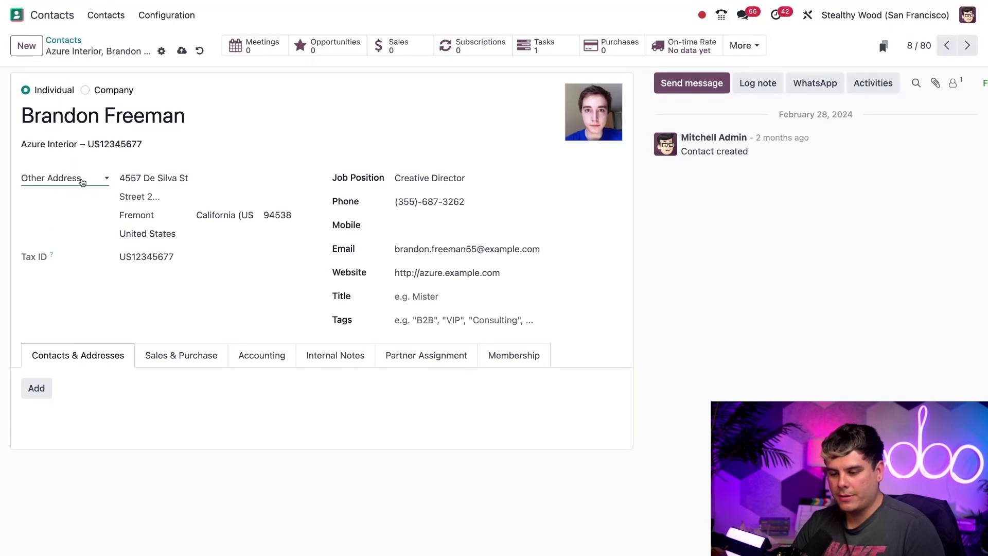
key(Up)
key(Up)
key(Up)
key(Up)
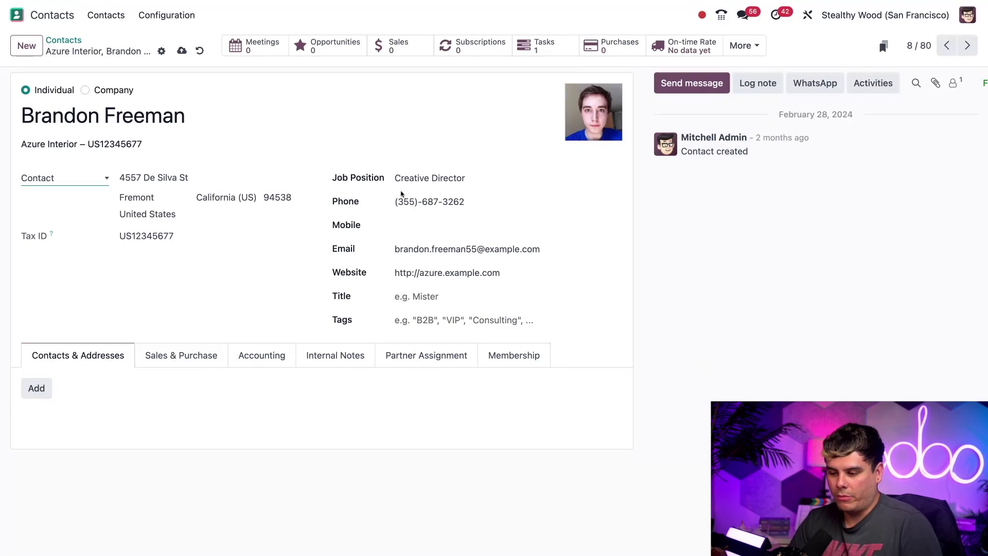
mouse_move(479, 200)
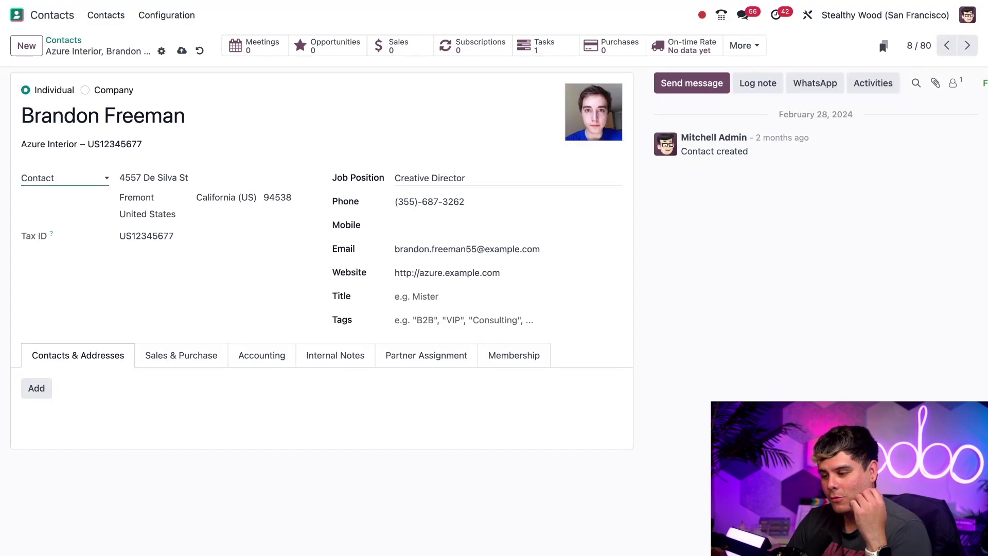
Step: Change the contact's job position to 'Sr. Creative Director', save, and open the Azure Interior company record
click(428, 178)
text(S)
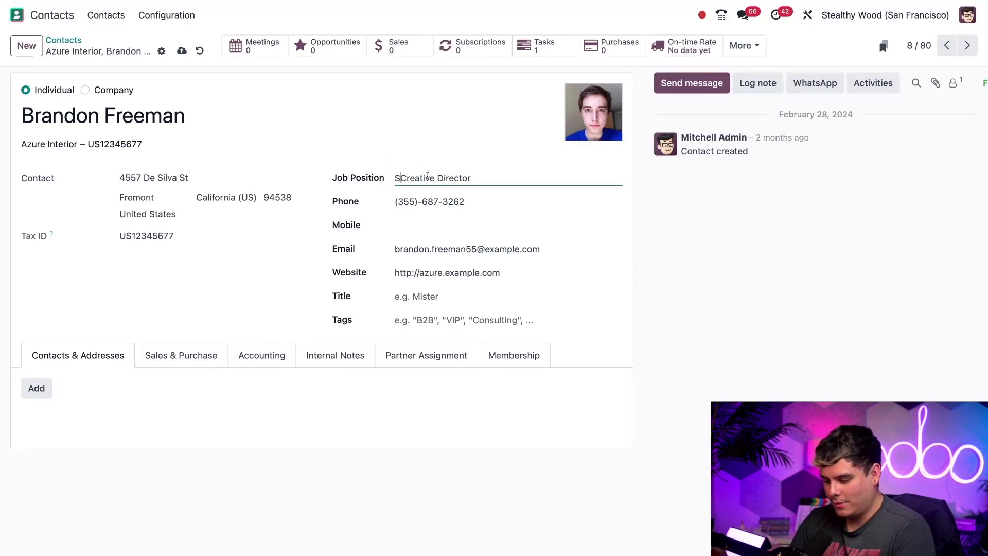
text(r.)
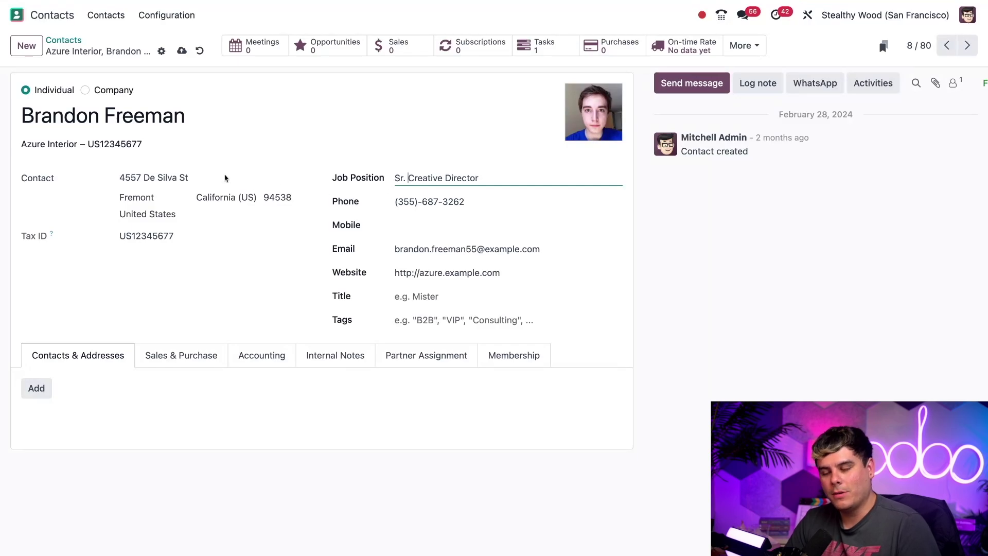
click(181, 51)
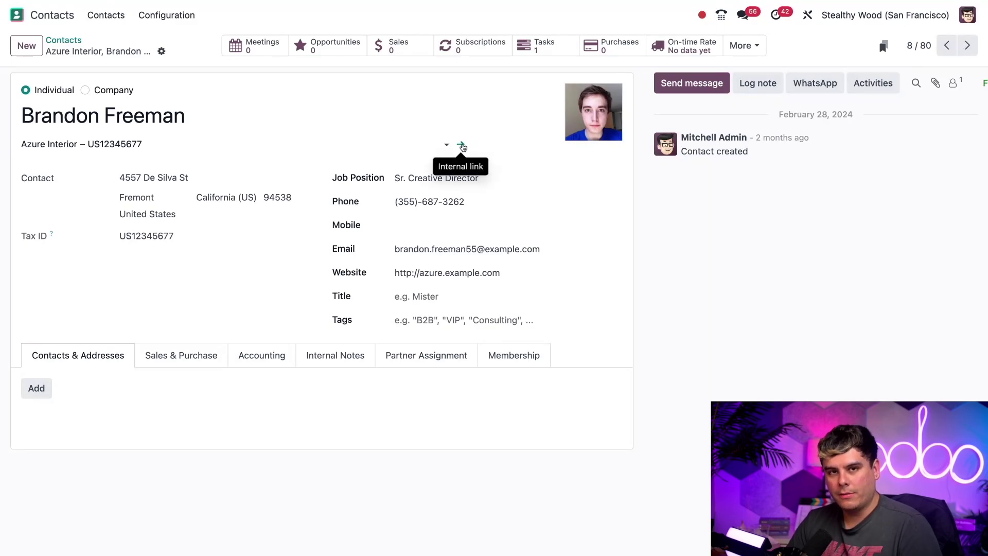
click(462, 147)
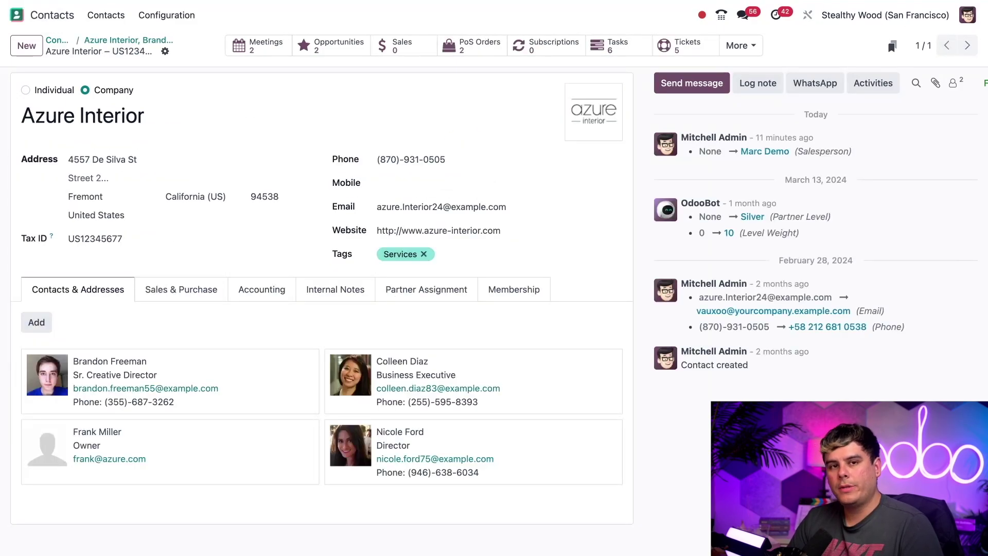